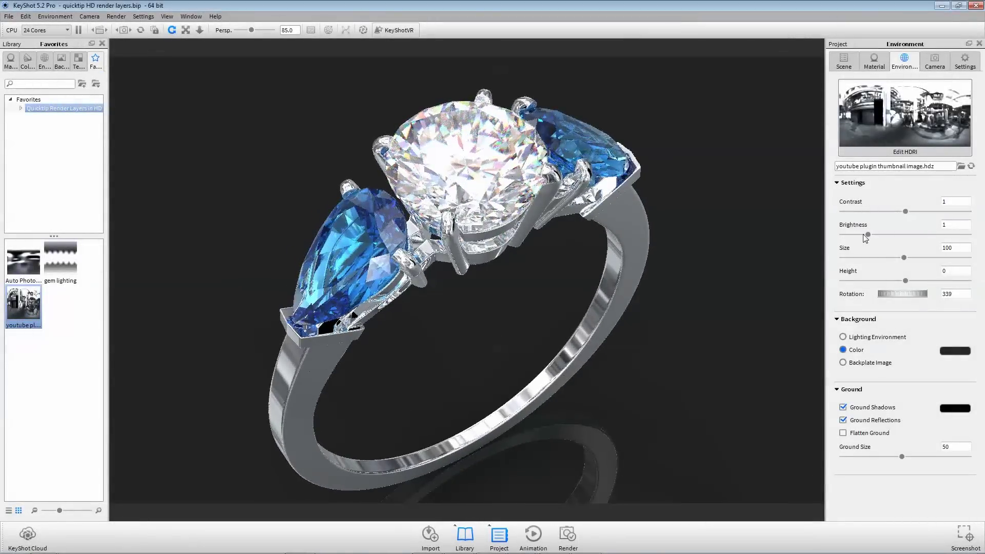
# Experiment with environment brightness, rotation and gem lighting, settling on startup.hdr at brightness 1, rotation 82.75
pyautogui.moveTo(872, 234); pyautogui.dragTo(900, 239)
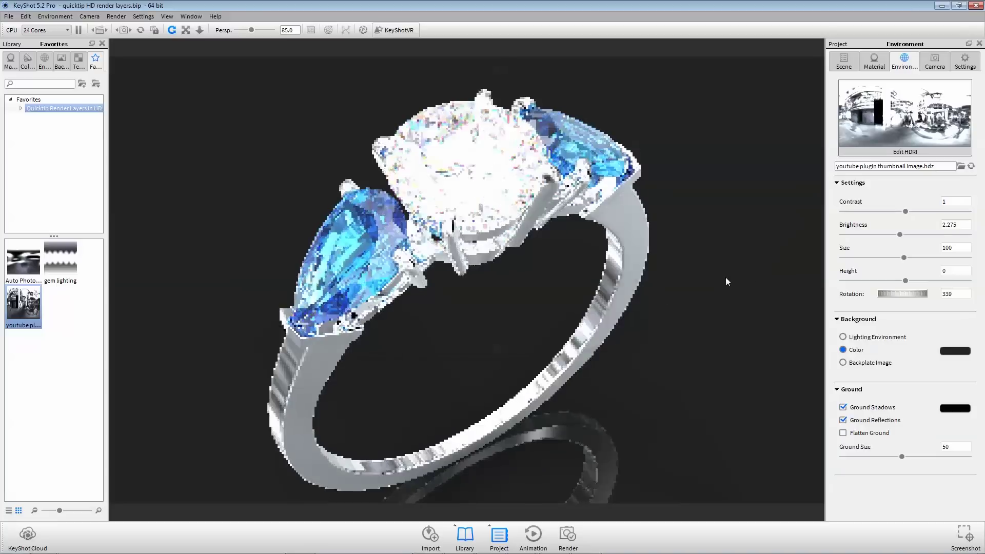
pyautogui.keyDown('ctrl'); pyautogui.moveTo(821, 259); pyautogui.dragTo(729, 264); pyautogui.keyUp('ctrl')
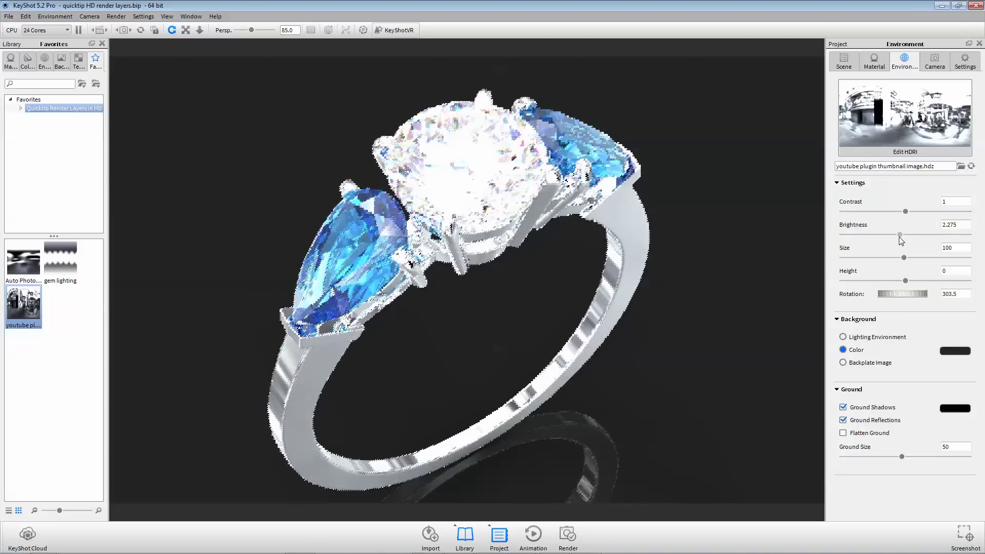
pyautogui.moveTo(899, 240); pyautogui.dragTo(889, 241)
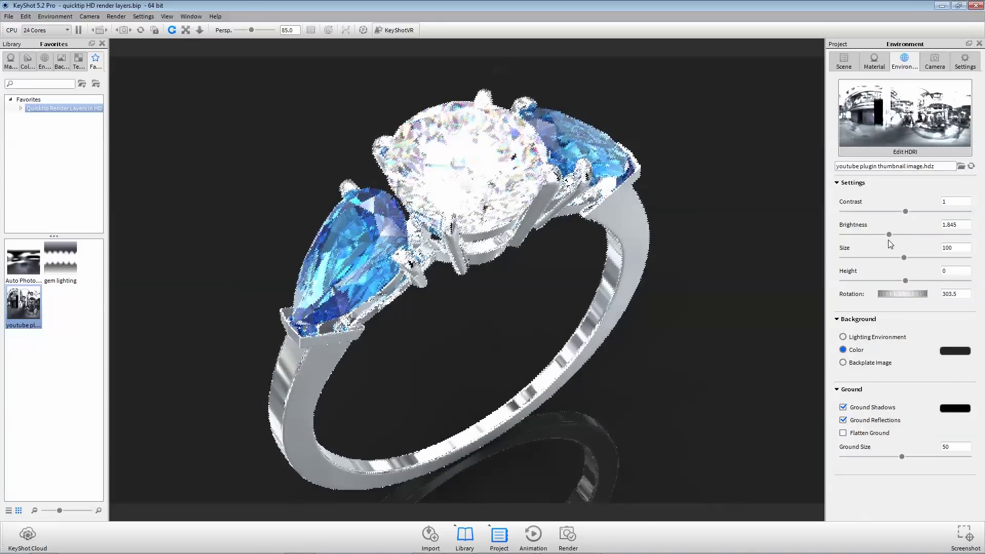
pyautogui.keyDown('ctrl'); pyautogui.moveTo(698, 320); pyautogui.dragTo(493, 344); pyautogui.keyUp('ctrl')
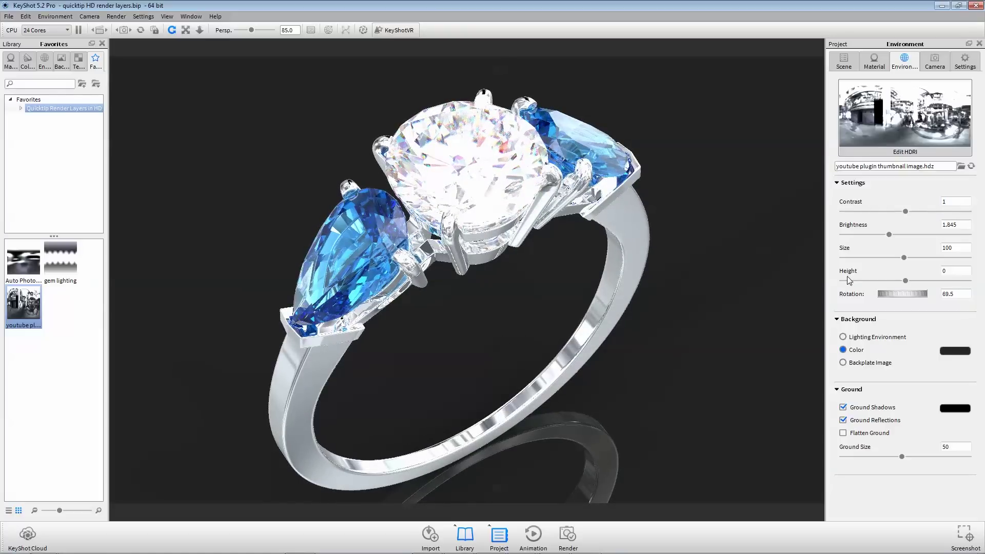
pyautogui.moveTo(60, 259); pyautogui.dragTo(229, 158)
pyautogui.moveTo(889, 234); pyautogui.dragTo(687, 282)
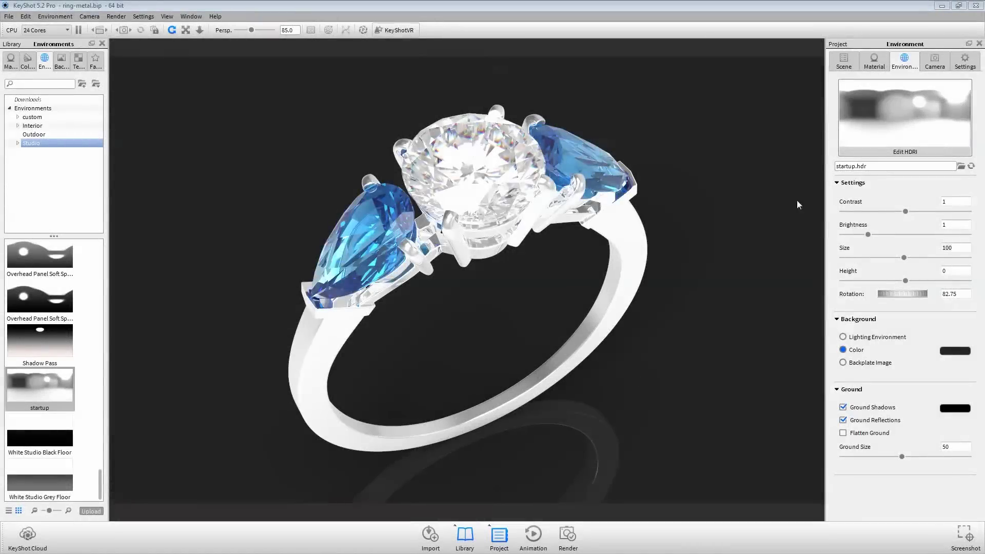
# Add a highlight pin to the startup HDRI and move it up and left
pyautogui.click(880, 123)
pyautogui.click(333, 141)
pyautogui.click(342, 148)
pyautogui.moveTo(544, 204); pyautogui.dragTo(491, 180)
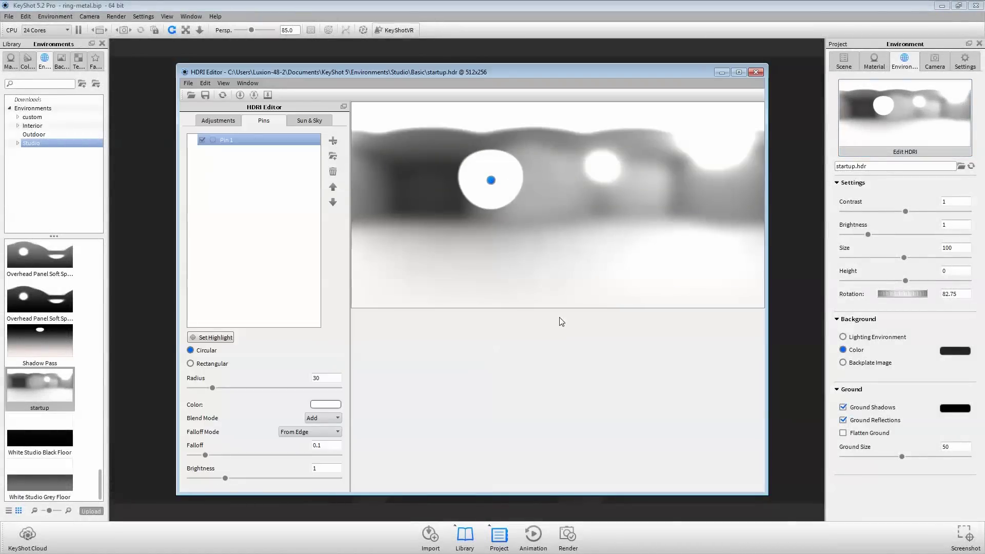
pyautogui.click(756, 72)
# Save the current view as a new viewset, Viewset 9
pyautogui.click(934, 61)
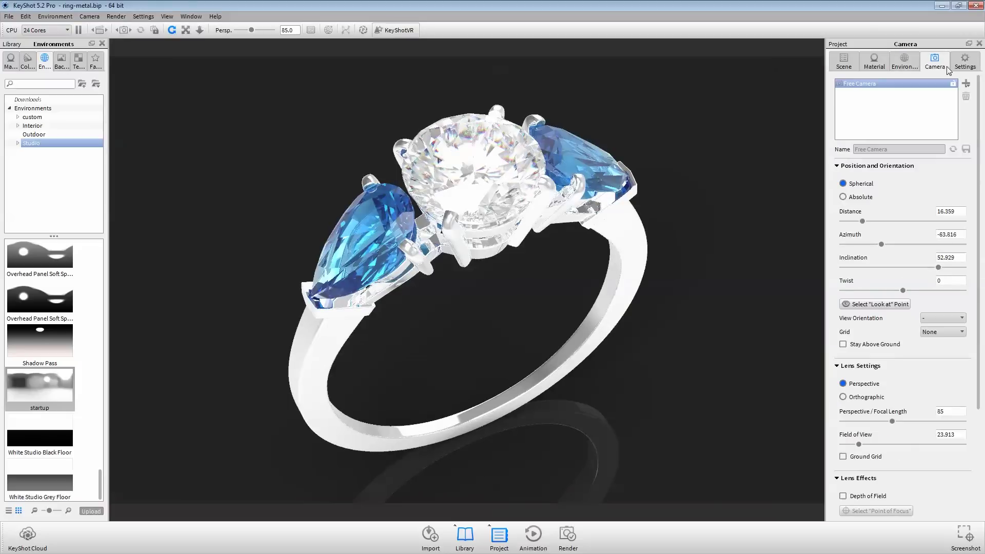
pyautogui.click(966, 83)
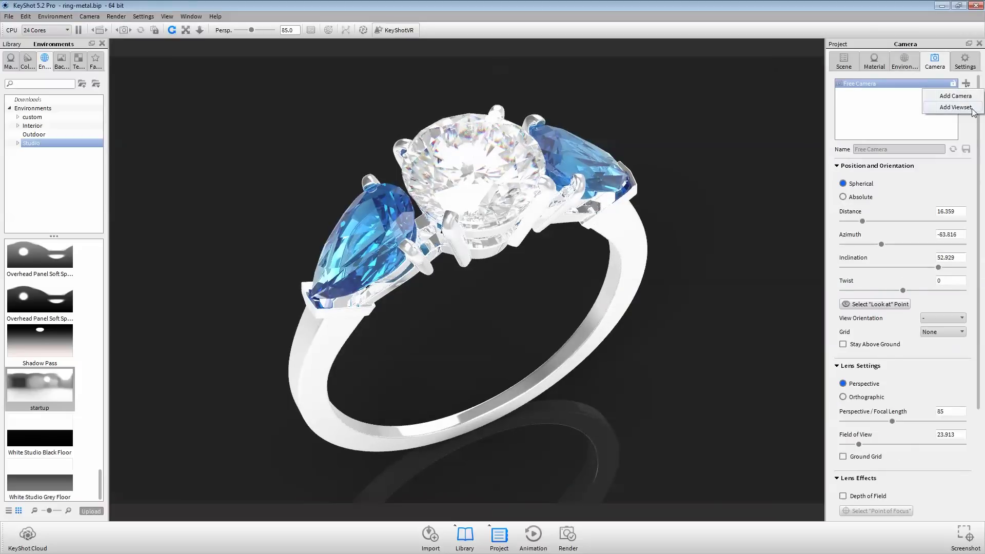
pyautogui.click(958, 108)
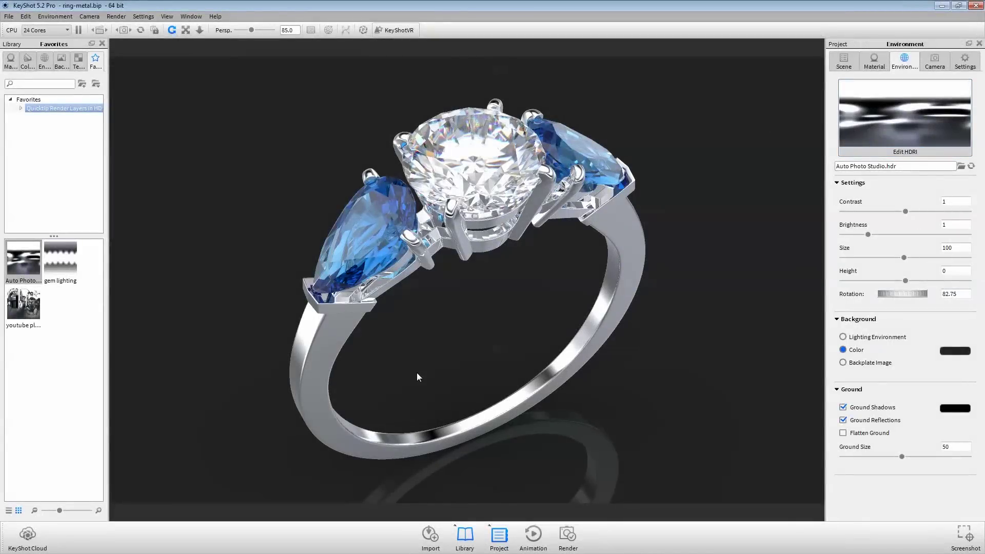
# Orbit the ring to a new angle and save that view as Camera 10
pyautogui.moveTo(417, 377); pyautogui.dragTo(491, 380)
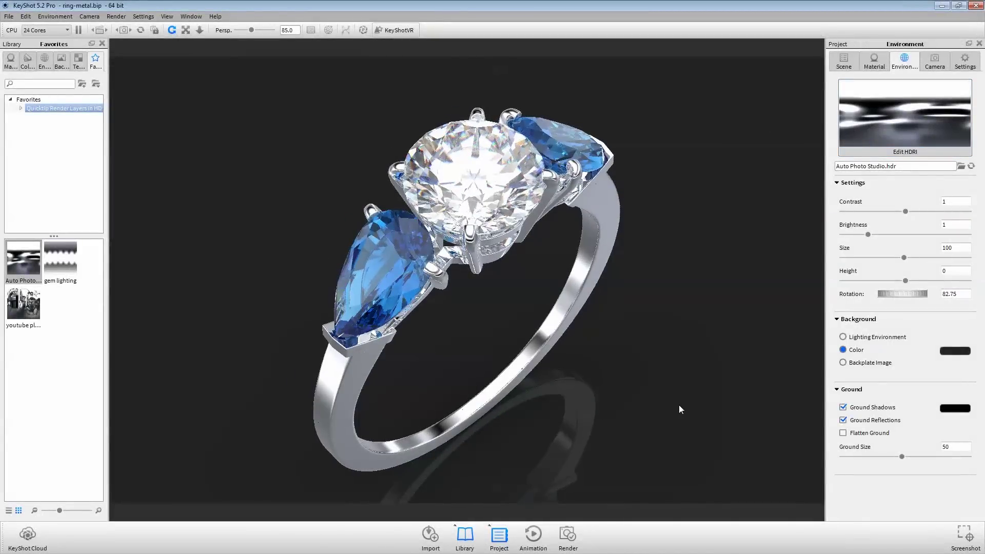
pyautogui.moveTo(675, 407); pyautogui.dragTo(568, 390)
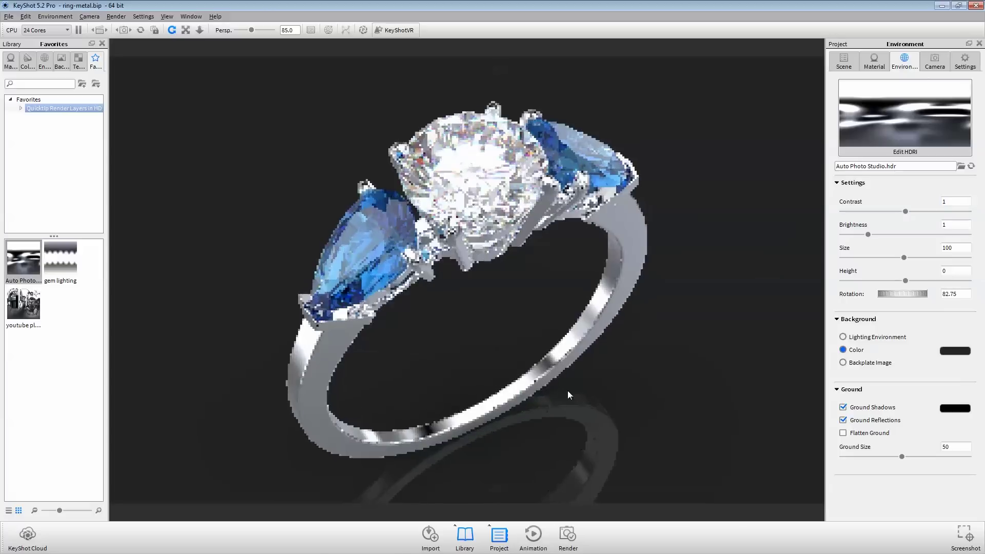
pyautogui.click(934, 61)
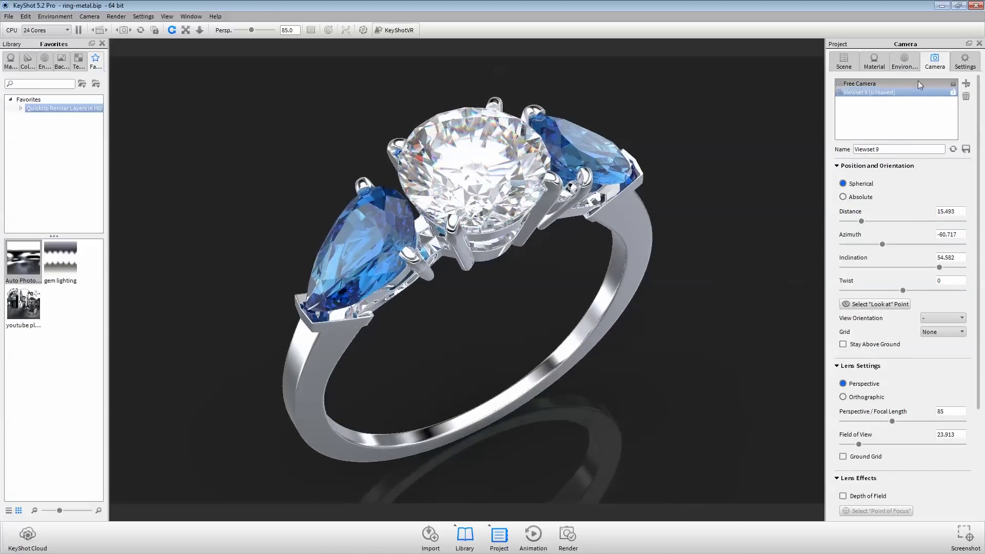
pyautogui.click(965, 83)
pyautogui.click(962, 98)
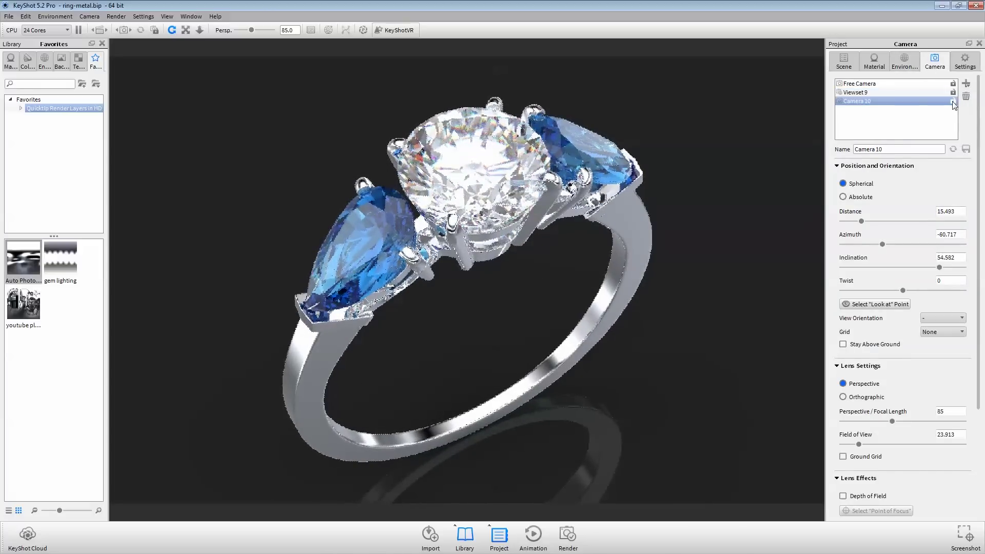
# Lock Camera 10 and light the ring with the youtube plugin HDRI
pyautogui.rightClick(954, 101)
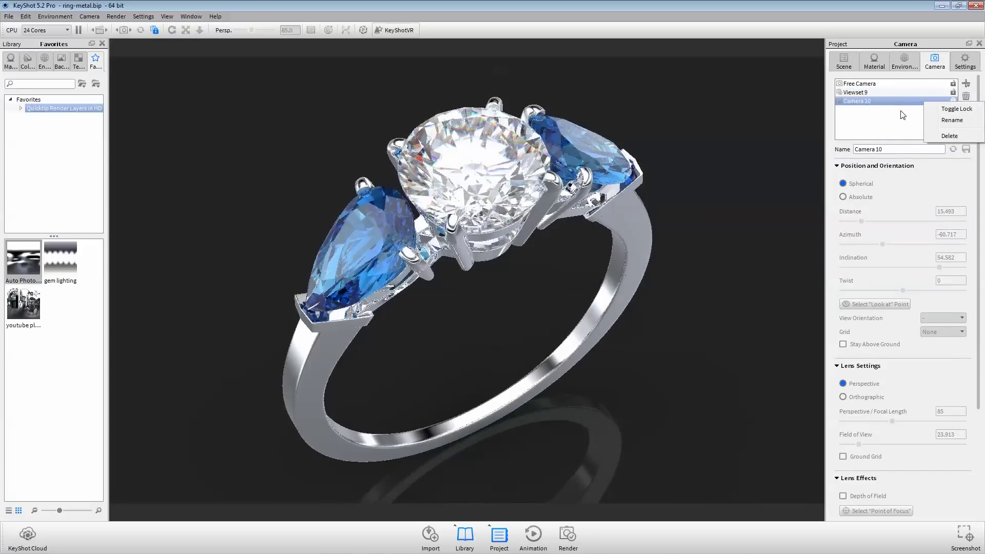
pyautogui.click(956, 109)
pyautogui.moveTo(23, 302); pyautogui.dragTo(142, 237)
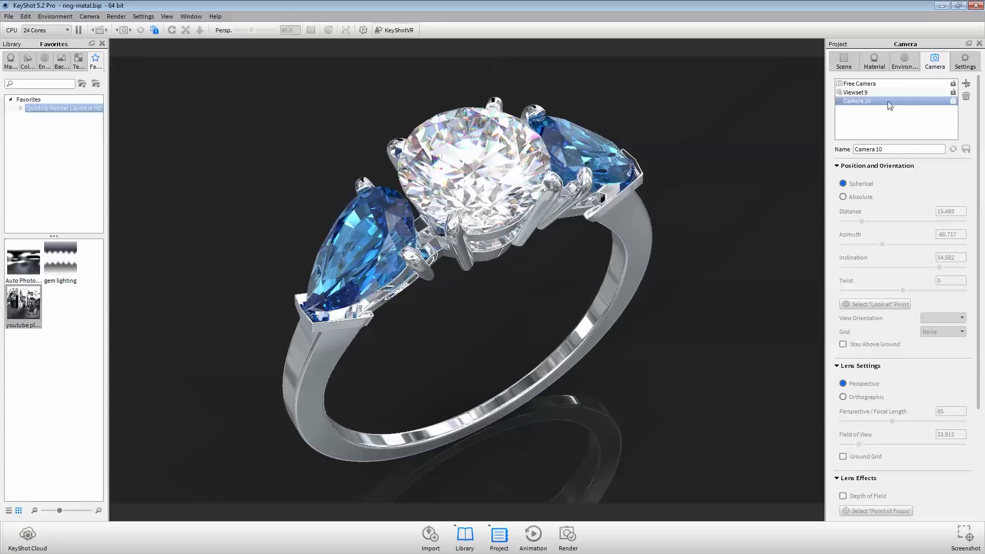
pyautogui.click(904, 62)
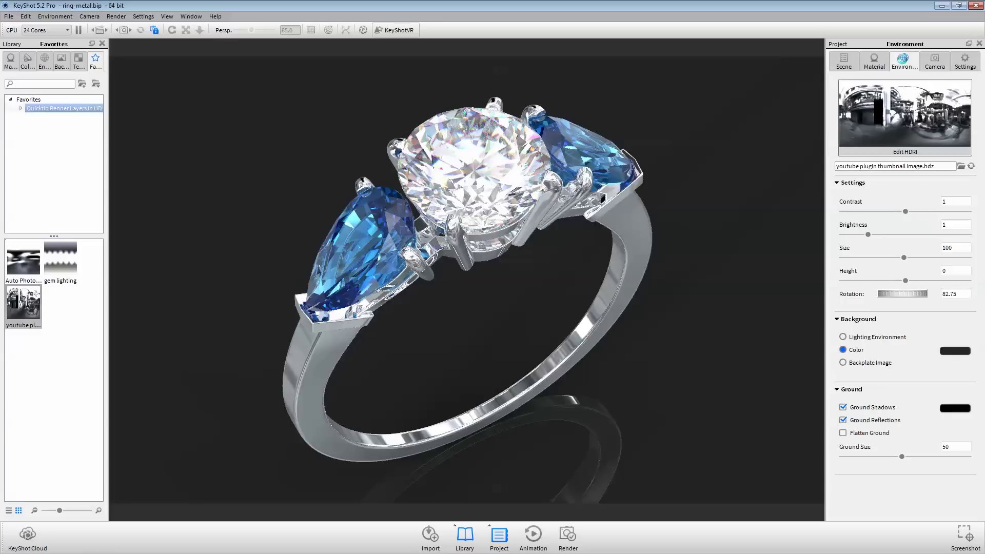
# Raise the youtube plugin environment brightness to about 1.96, then settle at 1.76 with rotation 71.5
pyautogui.click(896, 234)
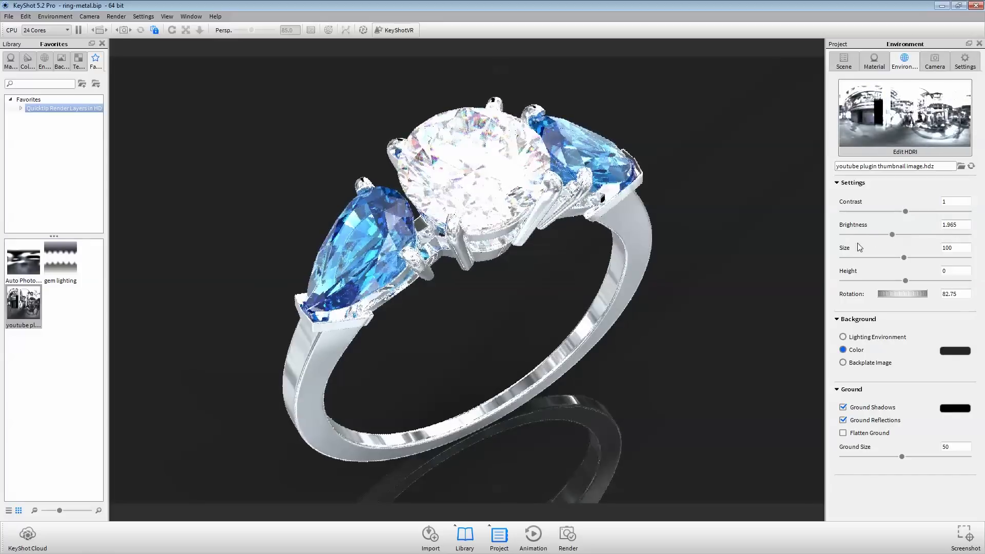
pyautogui.moveTo(905, 294); pyautogui.dragTo(893, 299)
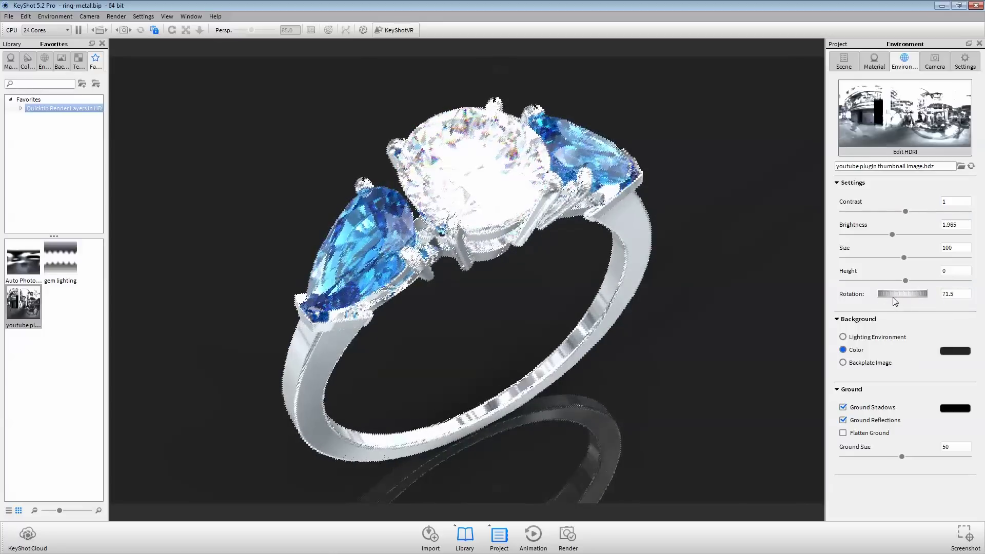
pyautogui.click(889, 235)
pyautogui.click(887, 235)
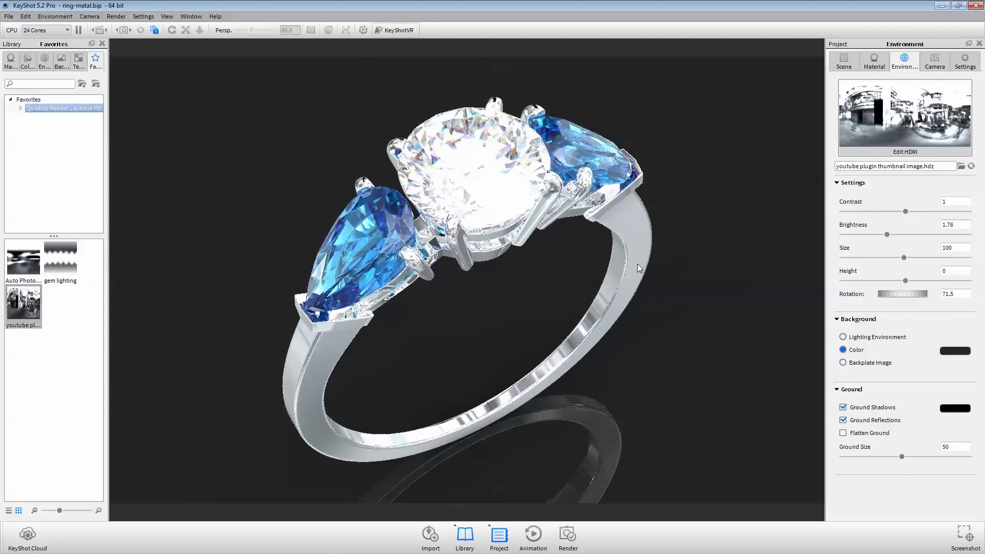
pyautogui.click(9, 16)
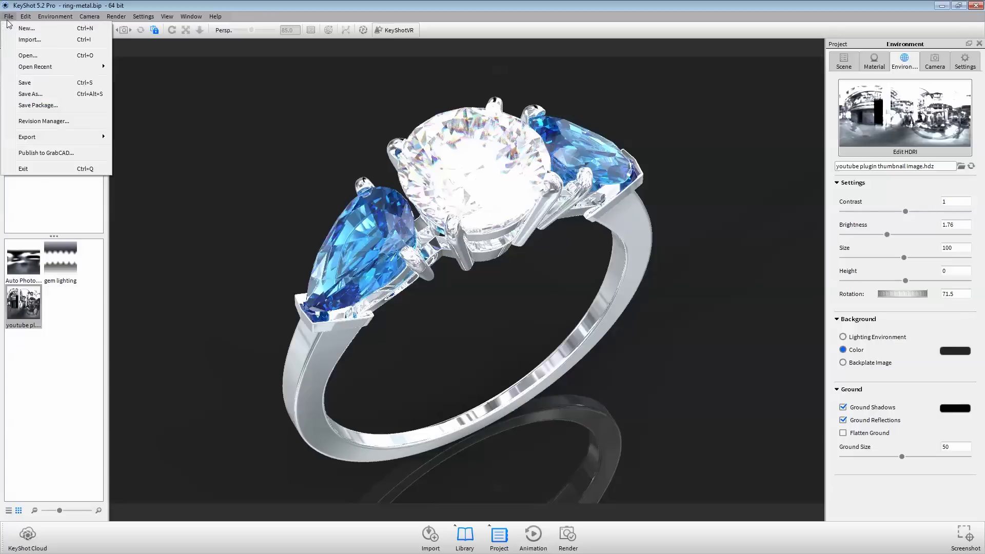
# Save the scene as ring metal.bip
pyautogui.click(31, 90)
pyautogui.write('ring metal')
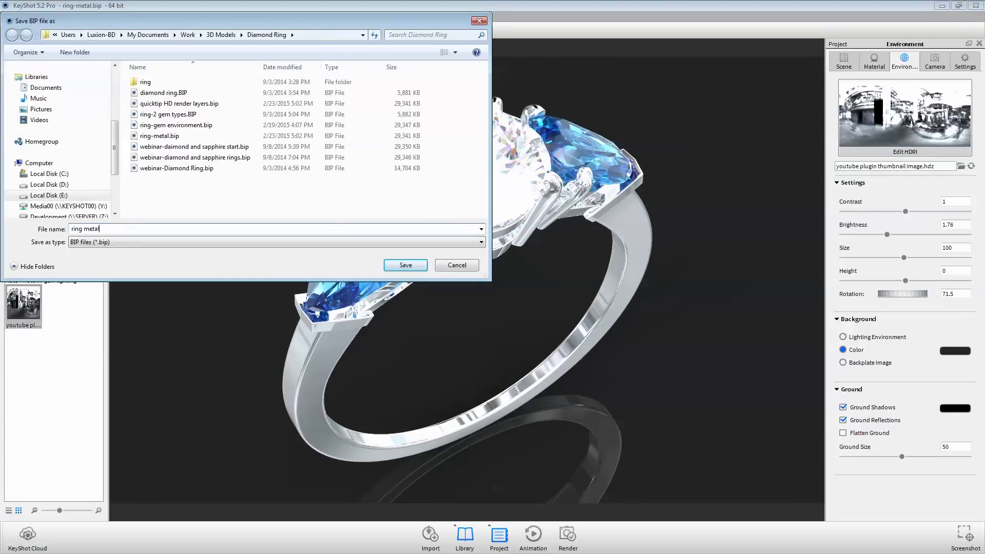
pyautogui.click(405, 265)
# Render a still image of the metal-lit ring from the Render options dialog
pyautogui.click(573, 538)
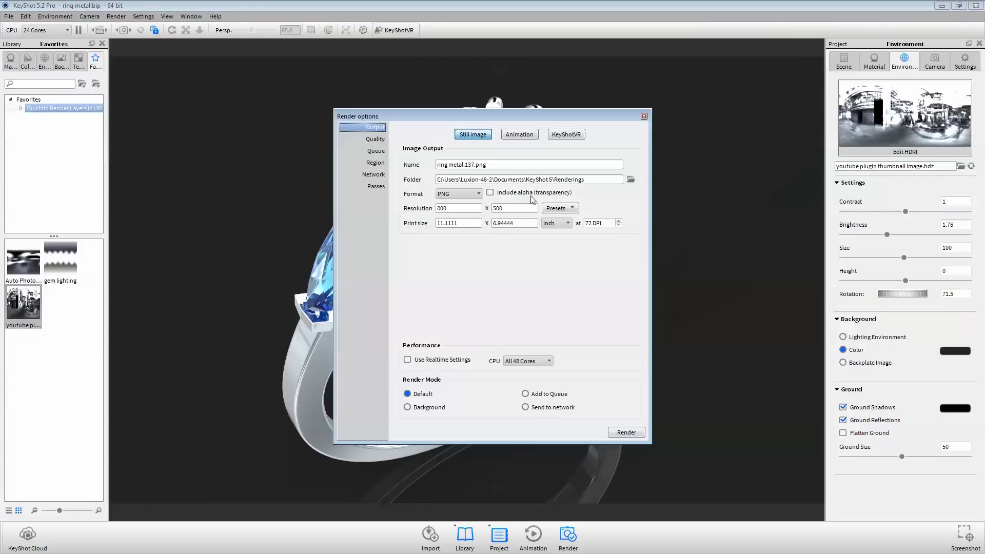
pyautogui.click(625, 432)
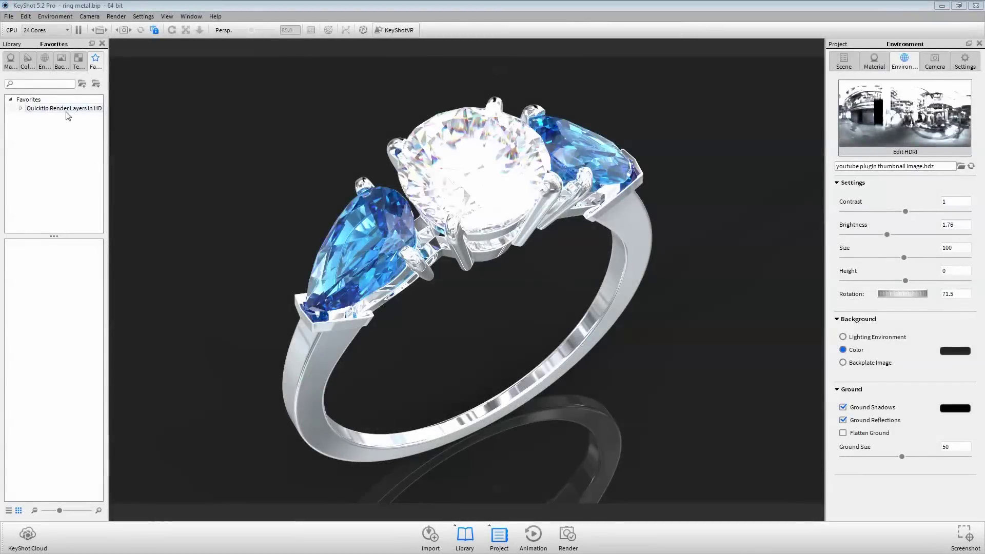
pyautogui.click(66, 111)
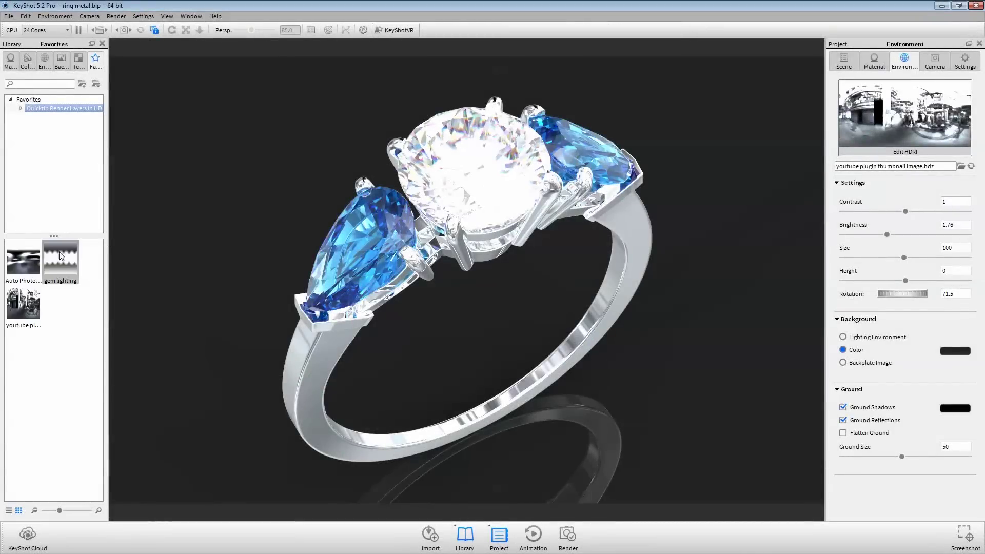
# Light the ring with the gem lighting HDRI and dim it to brightness 1.125
pyautogui.moveTo(61, 264); pyautogui.dragTo(169, 196)
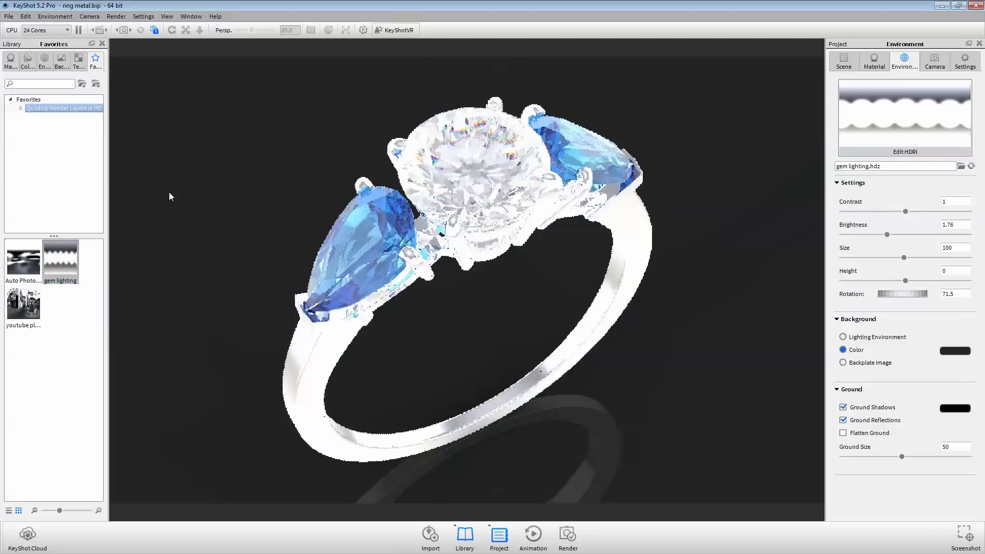
pyautogui.moveTo(886, 235); pyautogui.dragTo(870, 235)
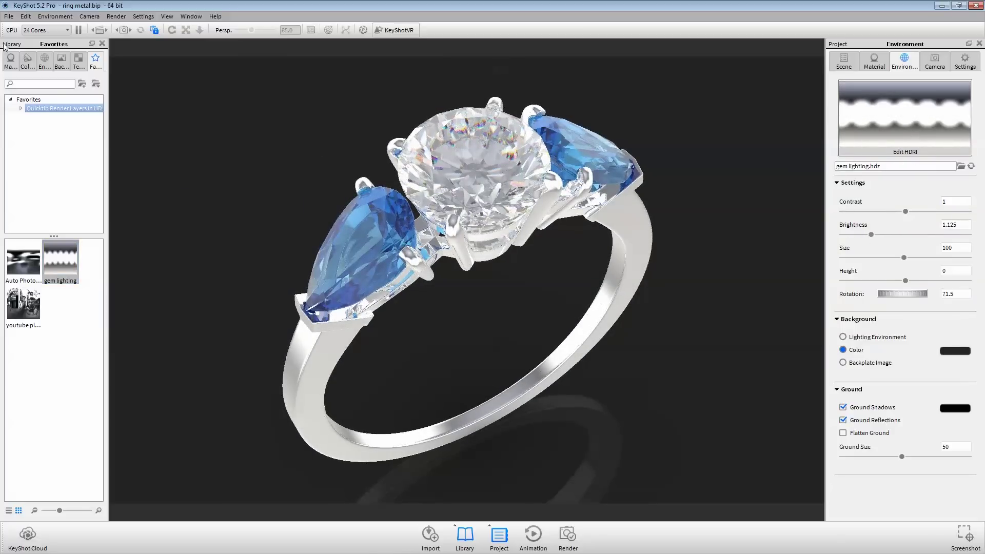
pyautogui.click(9, 16)
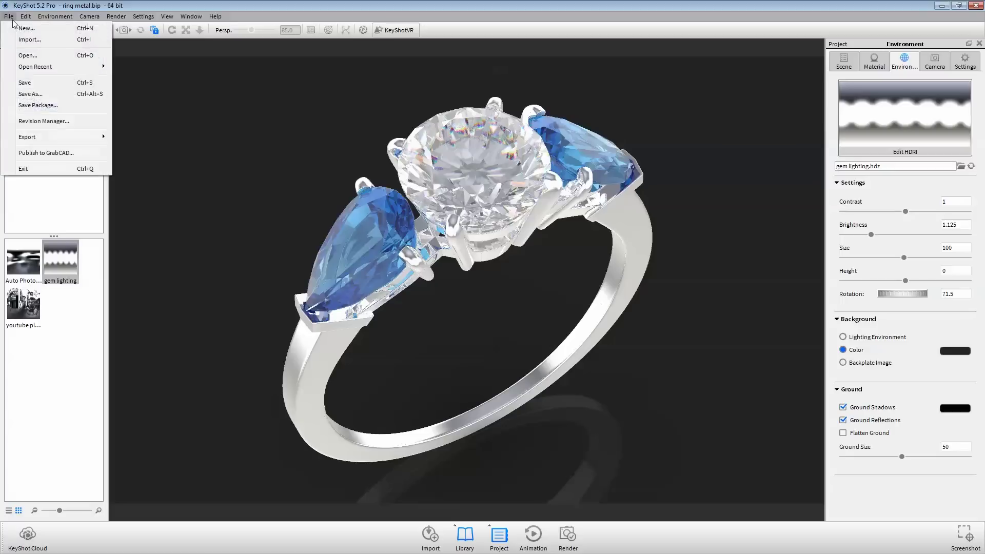
# Save the scene as 'ring gem lighting' and render a still of the gem-lit ring
pyautogui.click(36, 94)
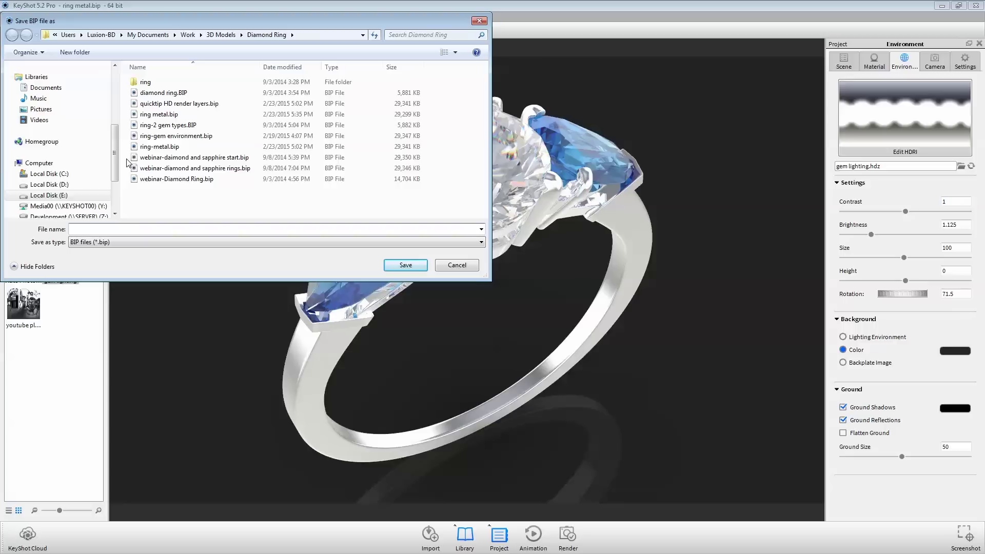
pyautogui.write('ring')
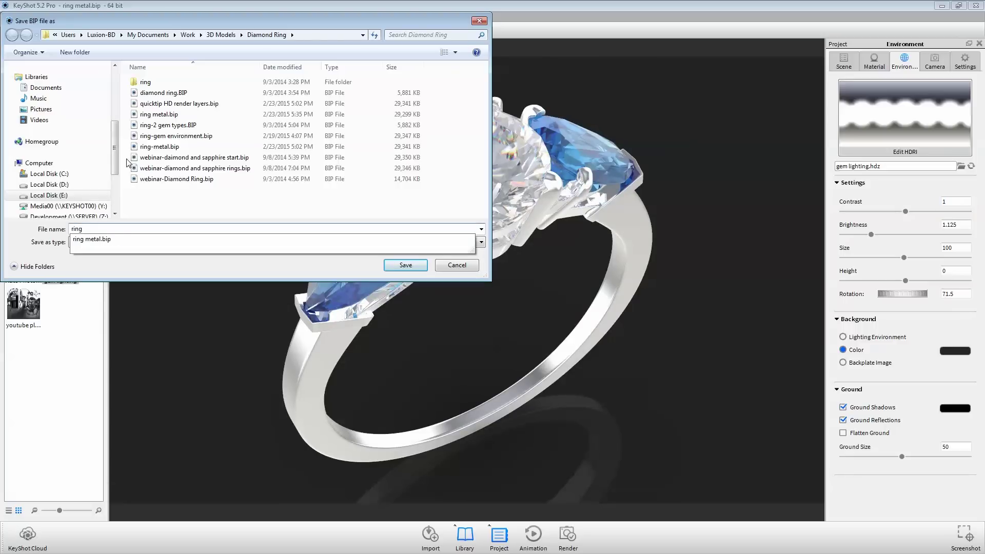
pyautogui.write(' gem lightin')
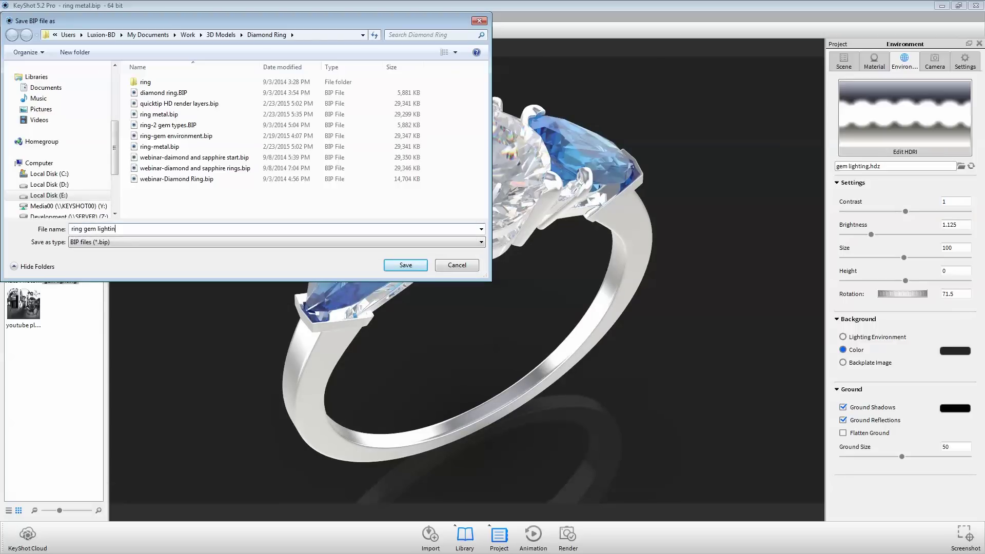
pyautogui.write('g')
pyautogui.press('Return')
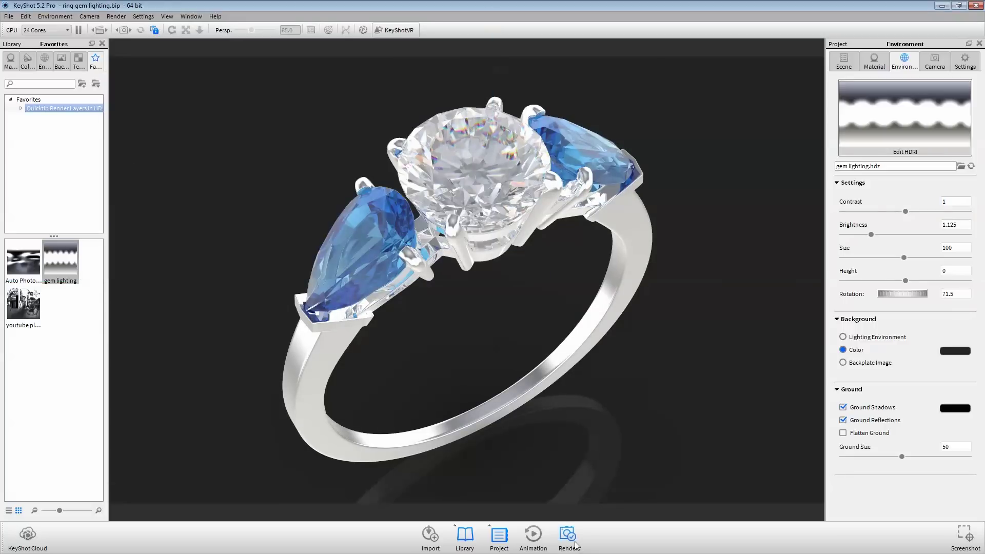
pyautogui.click(575, 545)
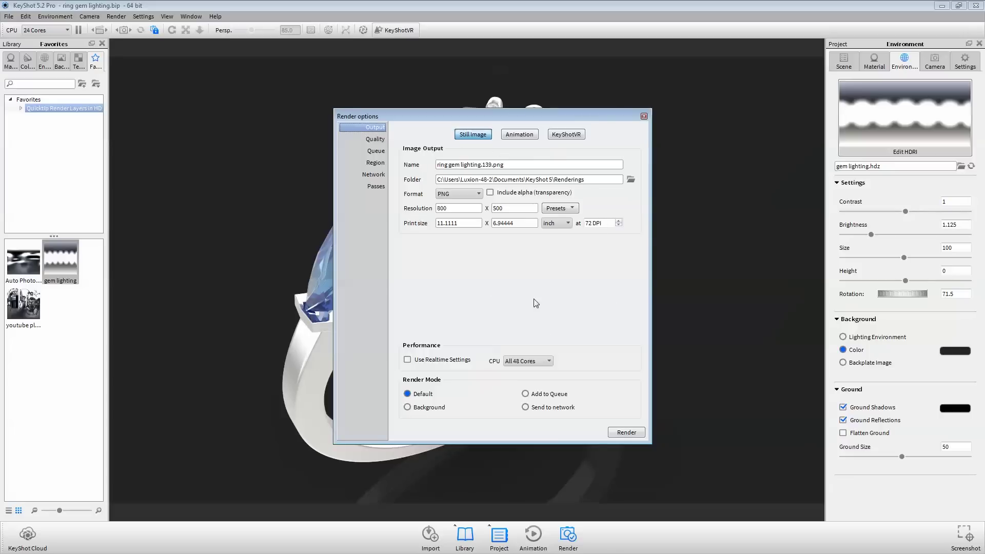
pyautogui.click(622, 435)
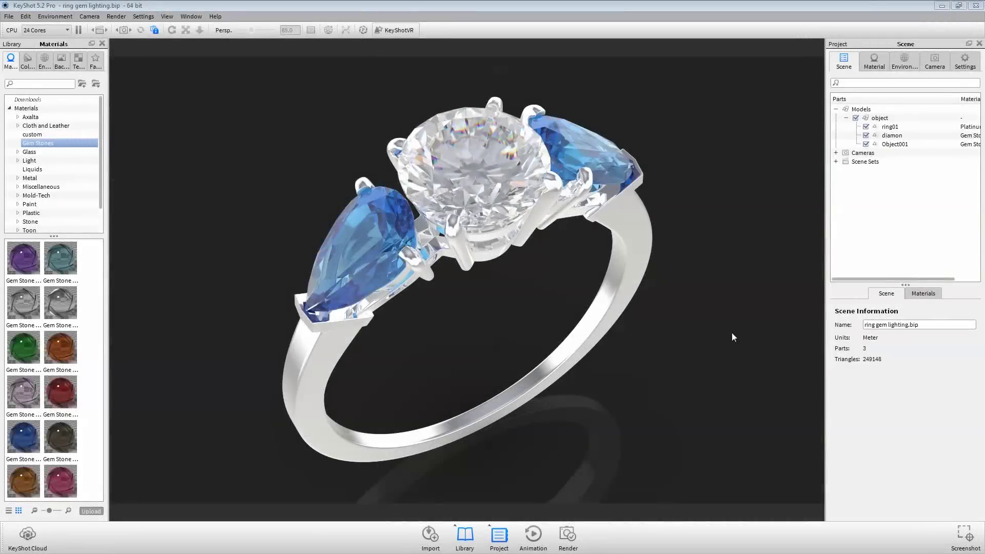
# Duplicate the ring model group and hide the original
pyautogui.click(879, 118)
pyautogui.rightClick(882, 122)
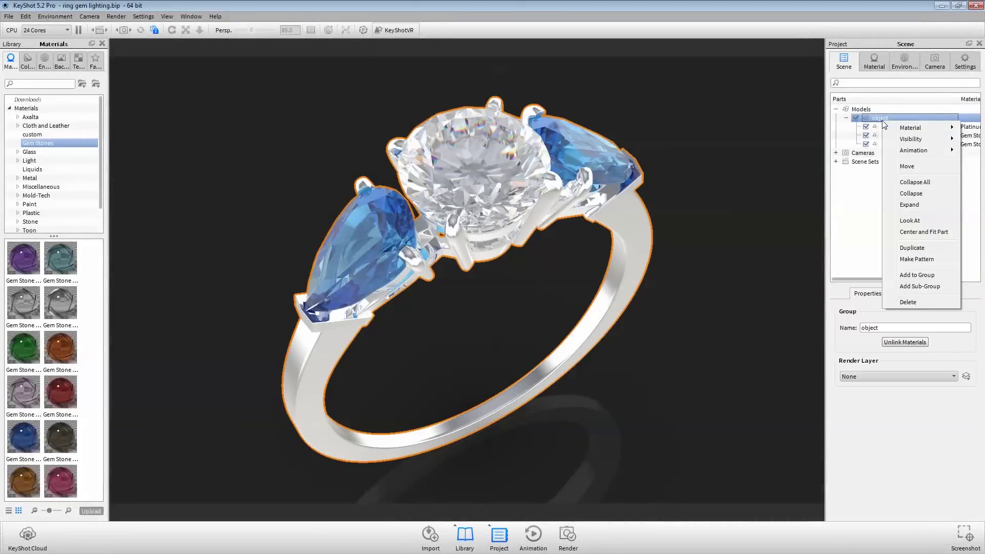
pyautogui.click(911, 248)
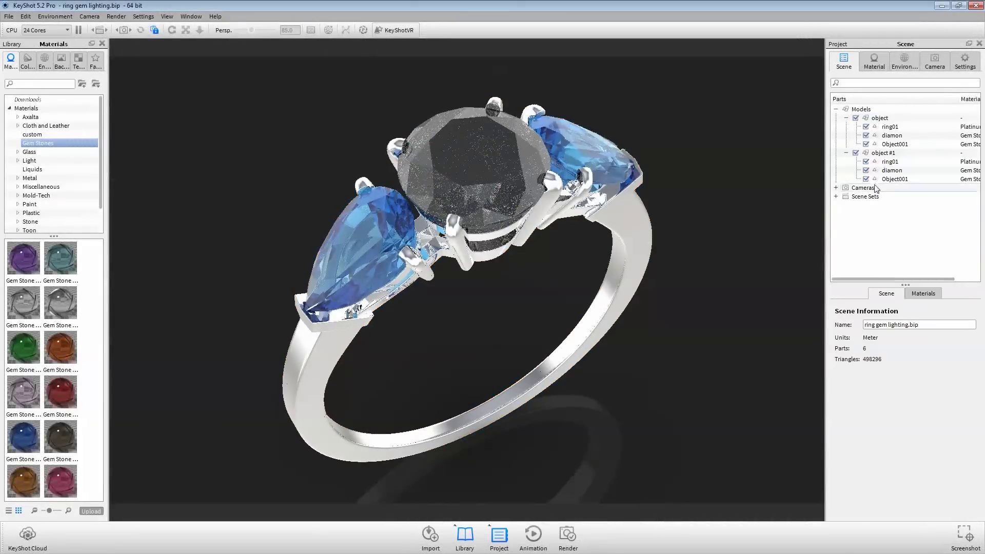
pyautogui.click(856, 117)
pyautogui.click(882, 153)
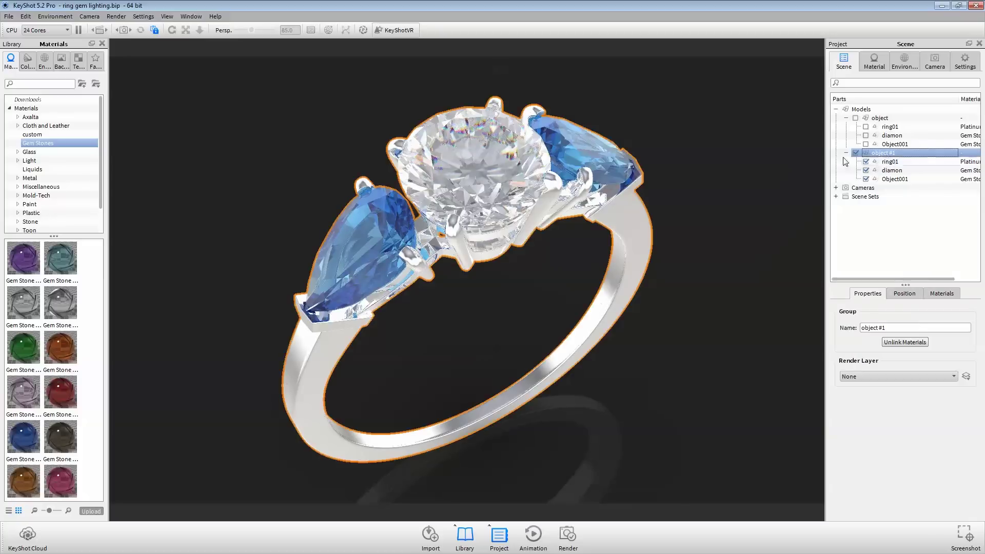
# Unlink the materials of the copy's stones and its metal band
pyautogui.click(494, 149)
pyautogui.rightClick(497, 149)
pyautogui.click(588, 156)
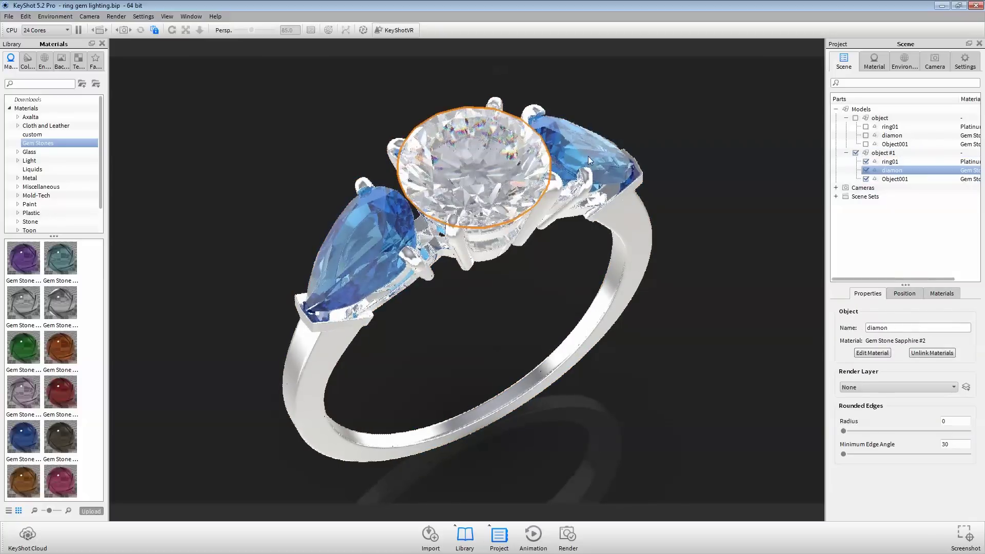
pyautogui.rightClick(588, 156)
pyautogui.click(656, 185)
pyautogui.click(634, 211)
pyautogui.rightClick(634, 212)
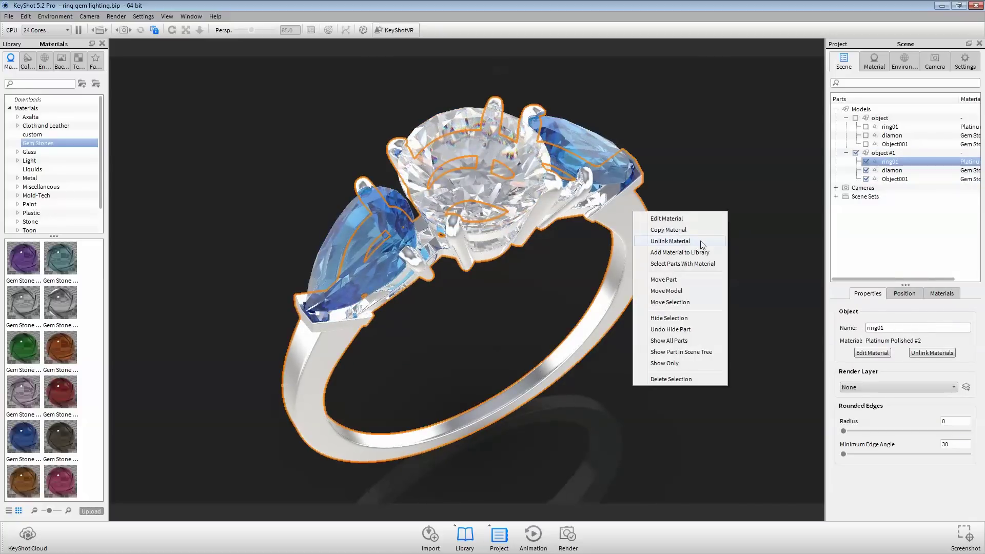
pyautogui.click(700, 241)
# Make the diamond and sapphire material Flat with pure red colour
pyautogui.doubleClick(502, 149)
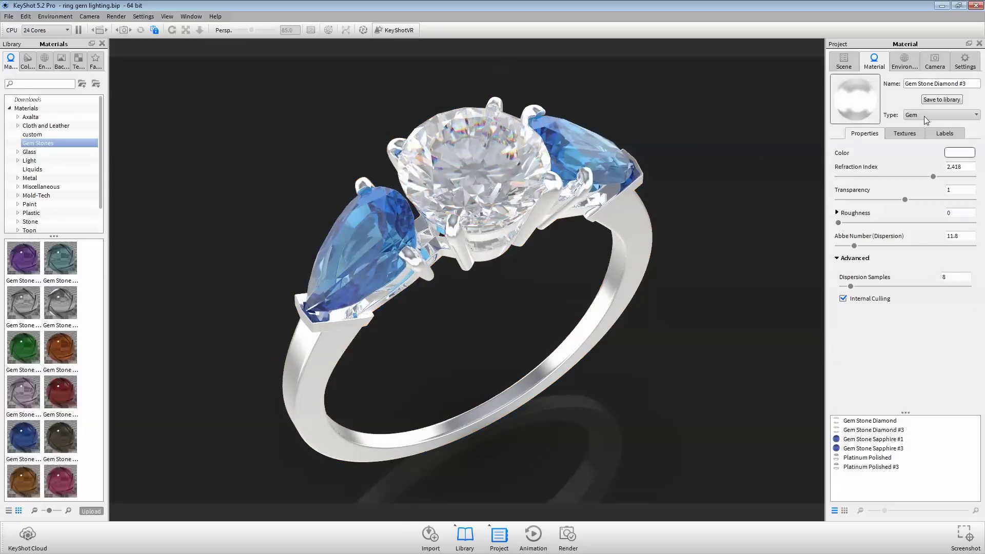
pyautogui.click(924, 116)
pyautogui.click(918, 244)
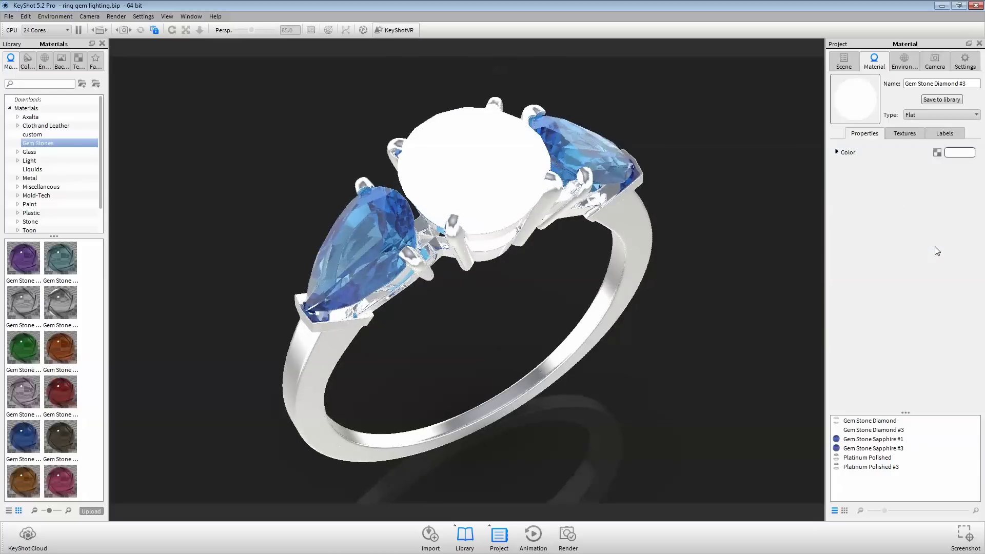
pyautogui.keyDown('shift'); pyautogui.rightClick(566, 160); pyautogui.keyUp('shift')
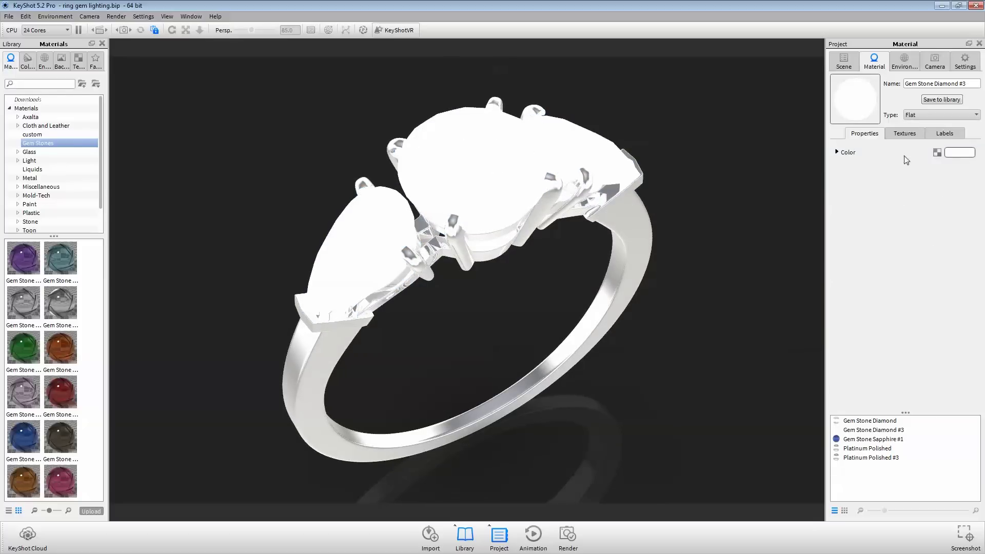
pyautogui.click(959, 152)
pyautogui.moveTo(922, 87); pyautogui.dragTo(968, 55)
pyautogui.click(903, 283)
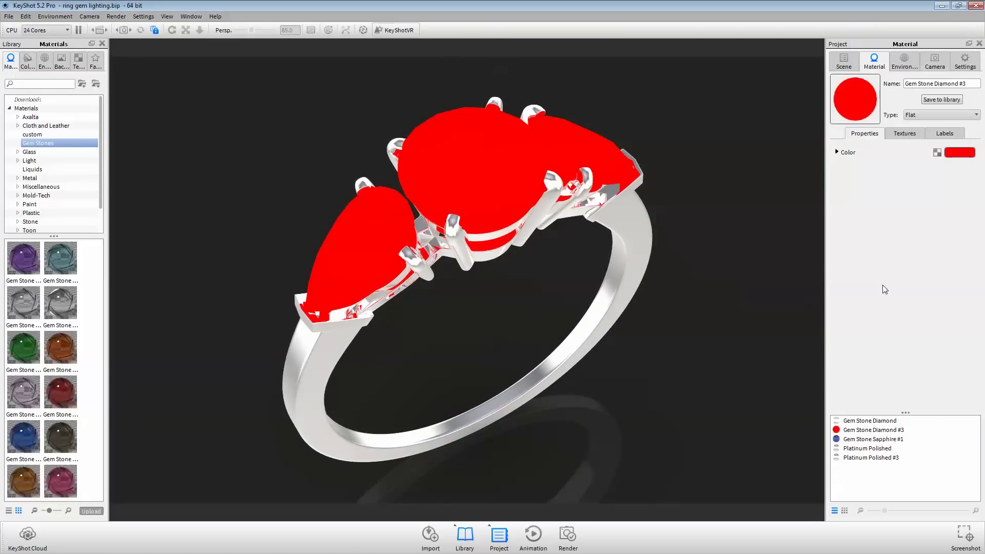
# Make the ring metal material Flat with pure blue colour
pyautogui.doubleClick(633, 224)
pyautogui.click(946, 115)
pyautogui.click(947, 249)
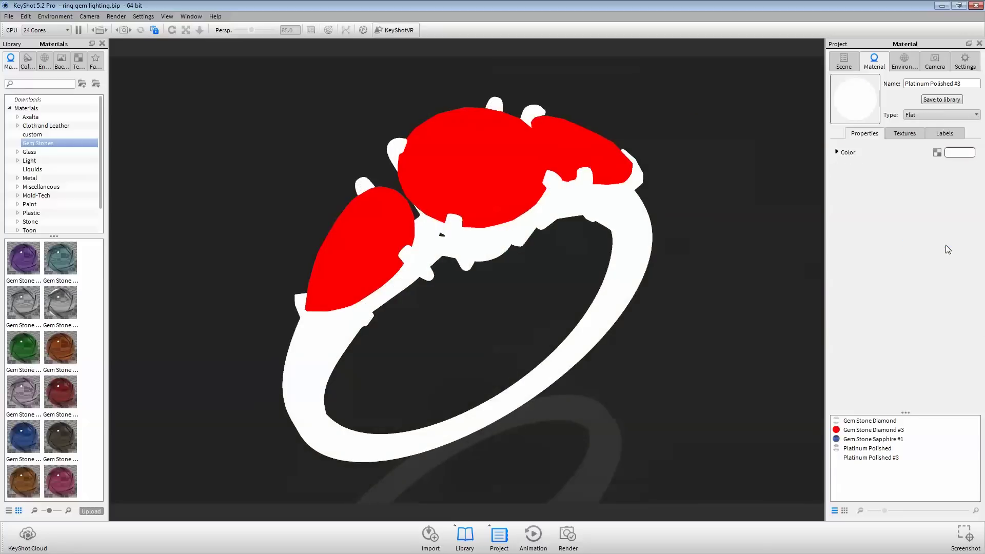
pyautogui.click(963, 154)
pyautogui.moveTo(923, 82); pyautogui.dragTo(960, 57)
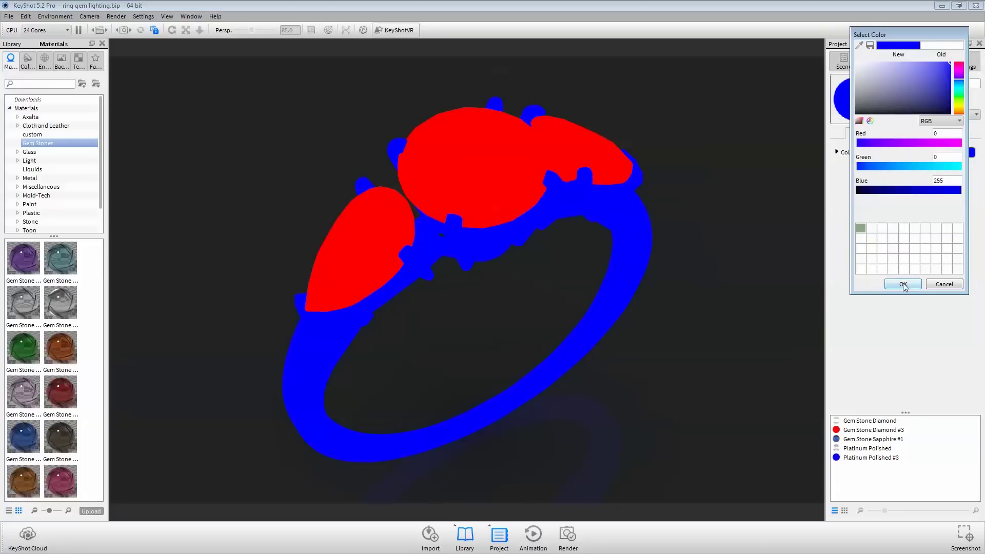
pyautogui.click(902, 284)
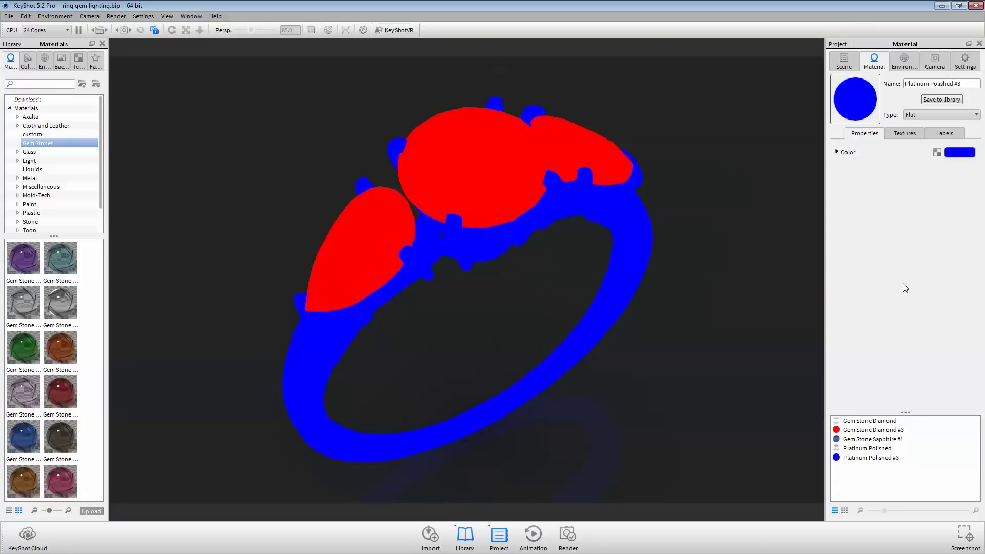
# Disable Ground Shadows and Ground Reflections, then render the red-and-blue mask image
pyautogui.click(905, 62)
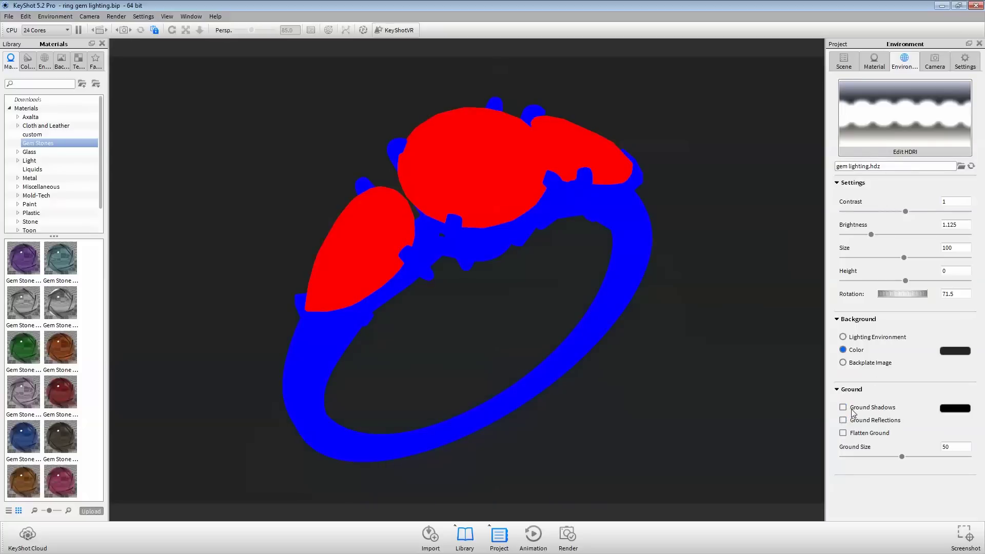
pyautogui.click(568, 536)
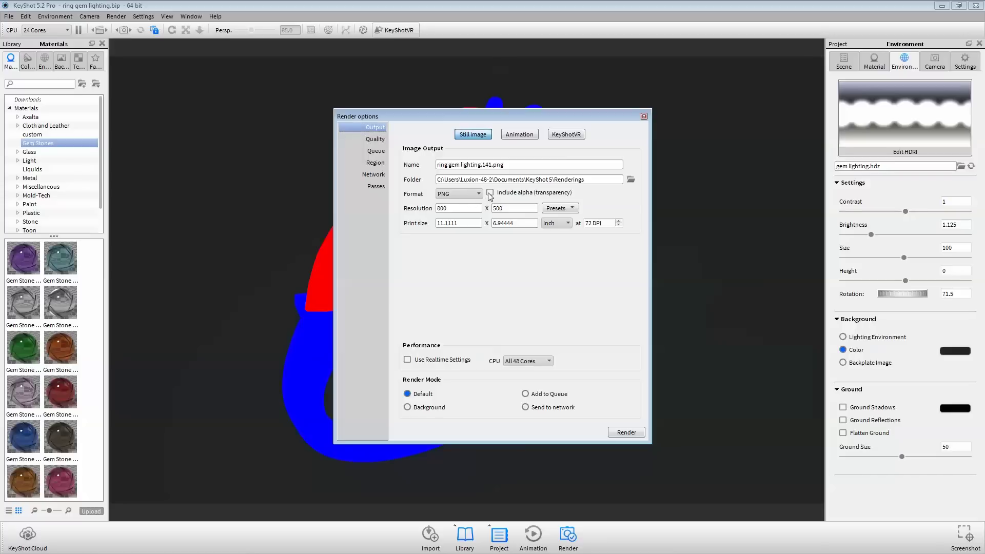
pyautogui.click(621, 433)
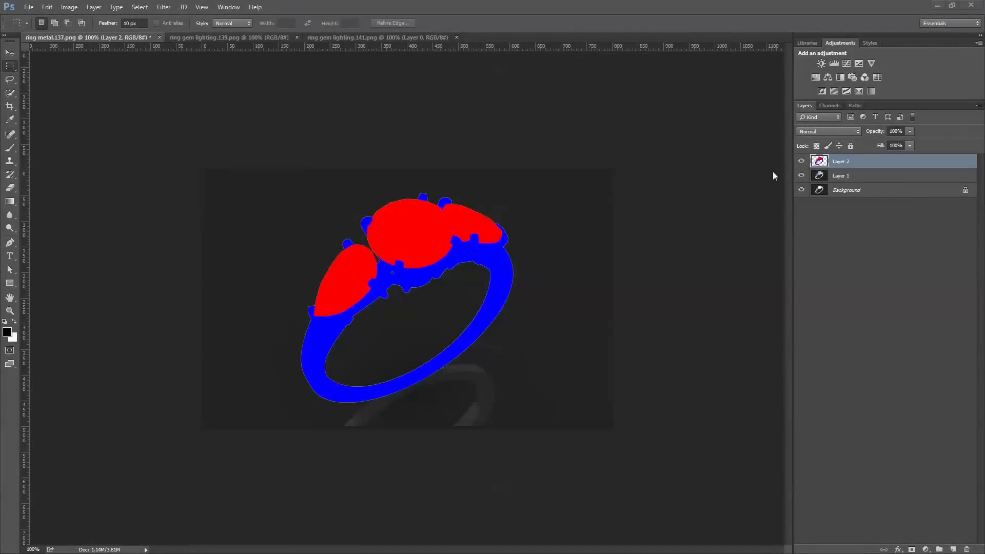
# Use Color Range sampled on the red gem to select the gem shapes, then make Layer 1 active
pyautogui.click(141, 7)
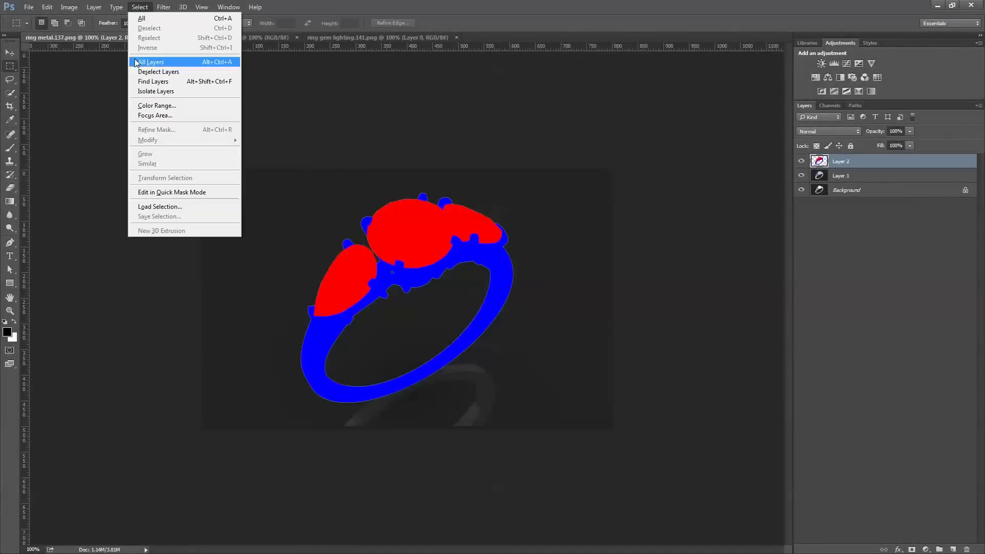
pyautogui.click(172, 105)
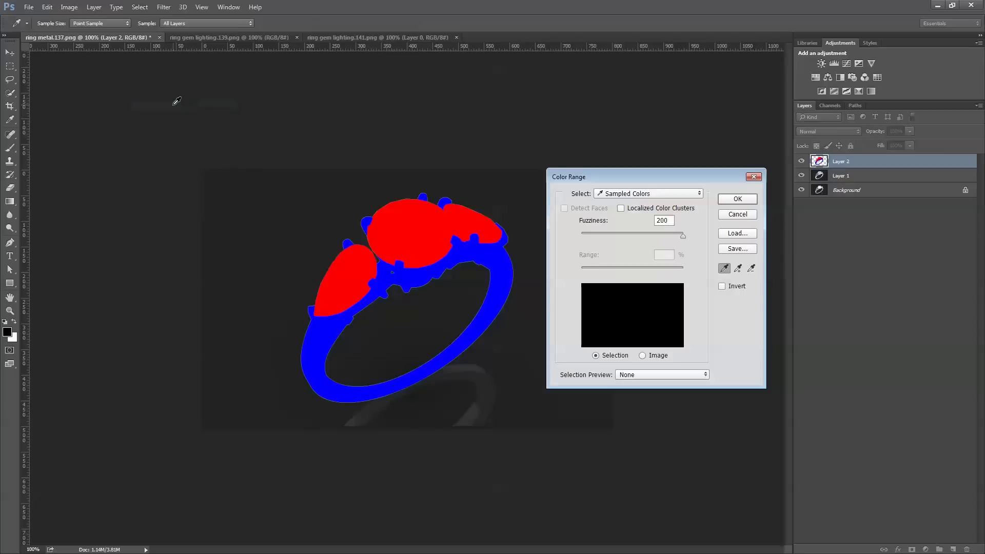
pyautogui.click(418, 222)
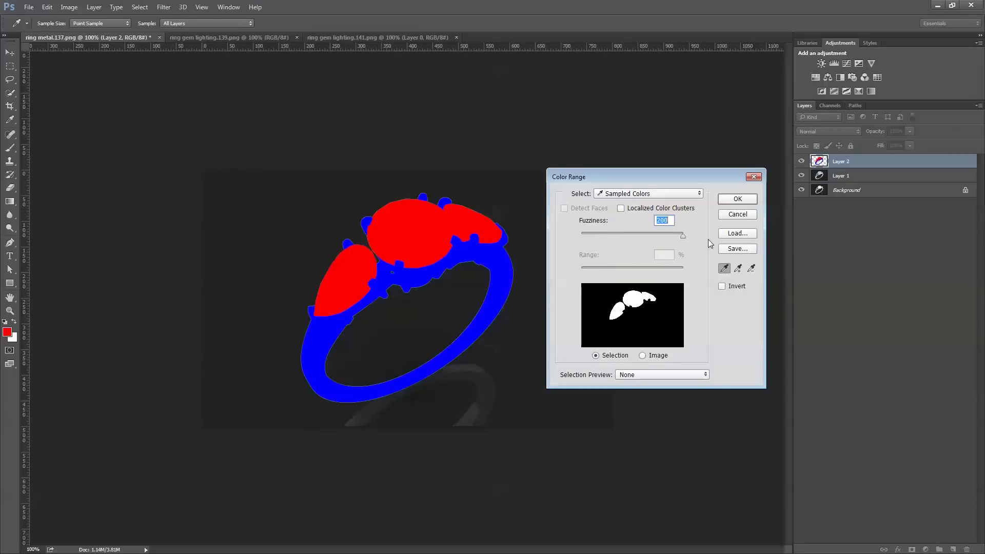
pyautogui.click(751, 198)
pyautogui.click(878, 177)
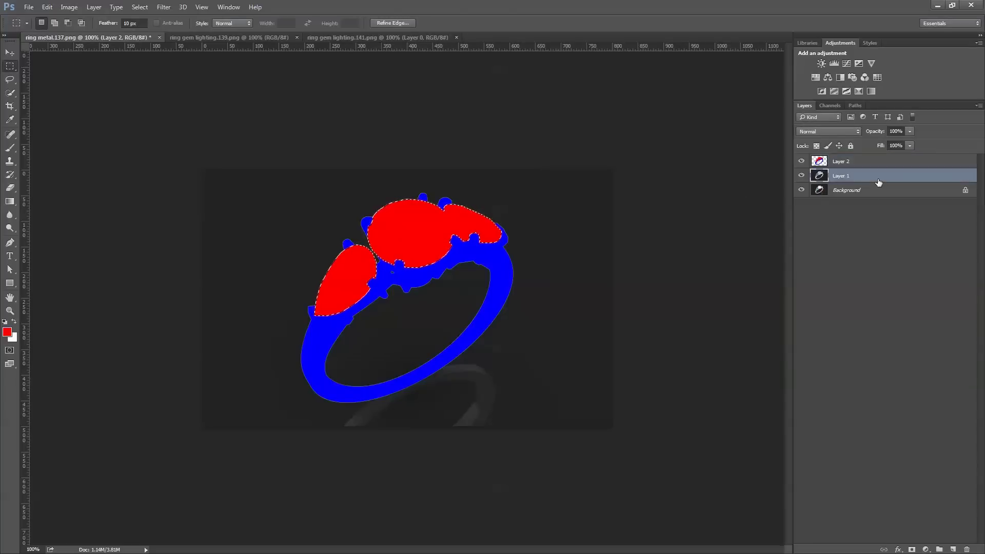
# Add a layer mask to Layer 1 from the gem selection, hide Layer 2, and toggle Layer 1 to compare
pyautogui.click(912, 549)
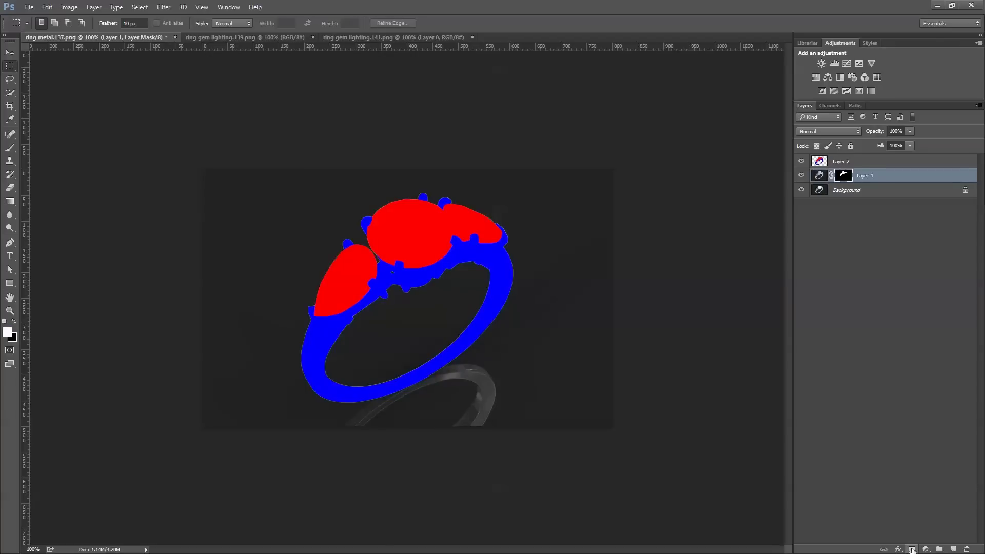
pyautogui.click(800, 162)
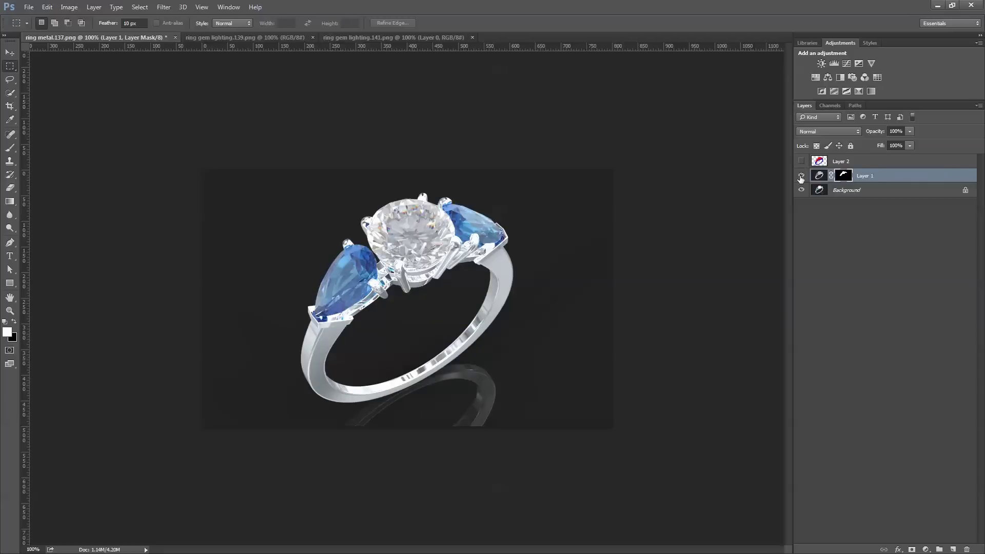
pyautogui.click(801, 176)
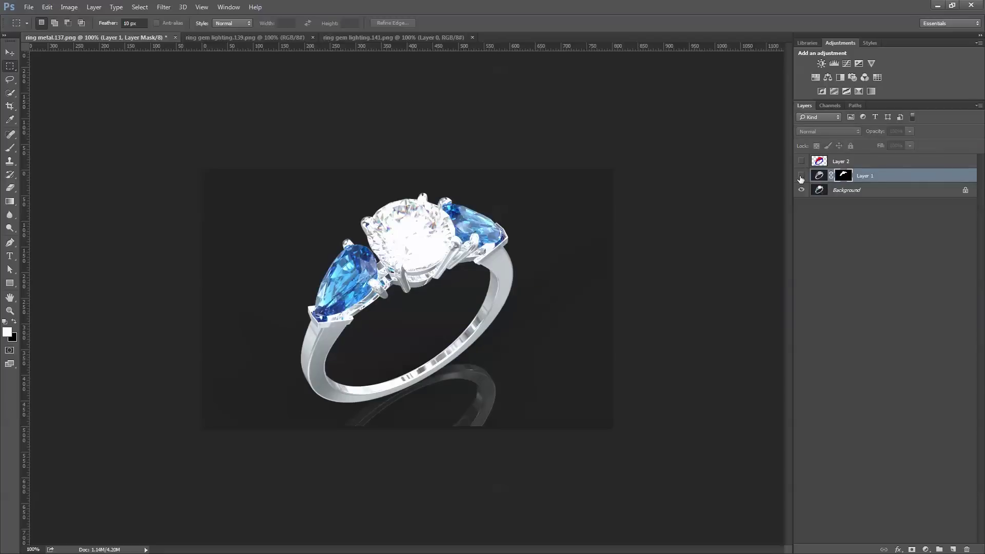
pyautogui.click(801, 176)
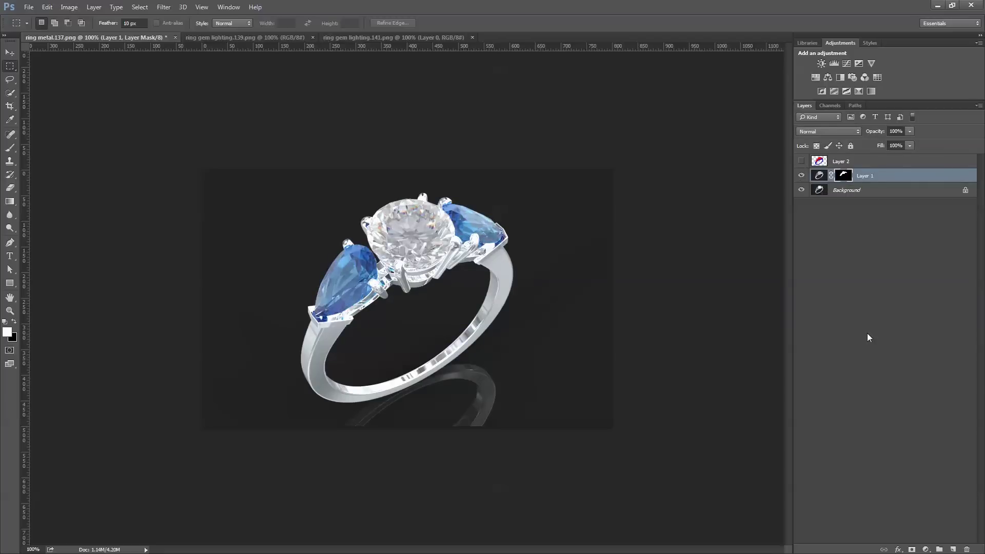